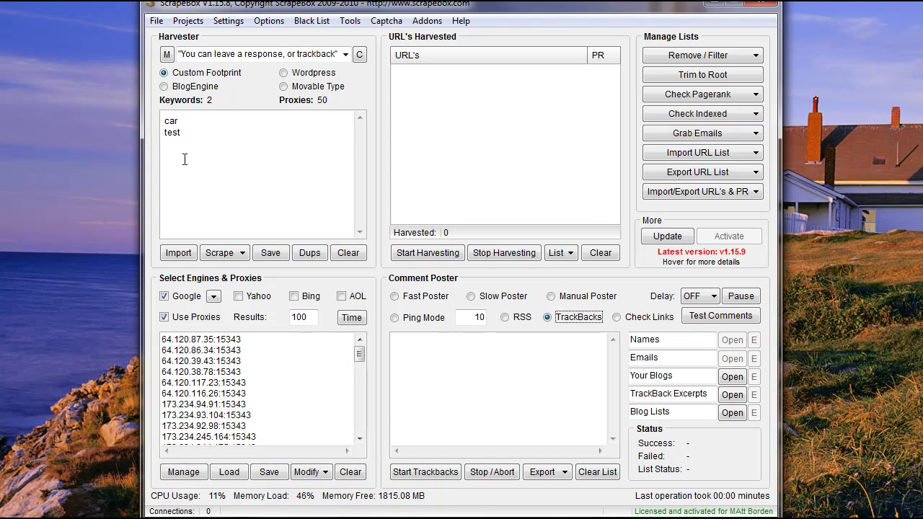
Harvest WordPress URLs for the keywords car and test, and close the completion message and keyword statistics
{"action": "left_click", "coordinate": [284, 75]}
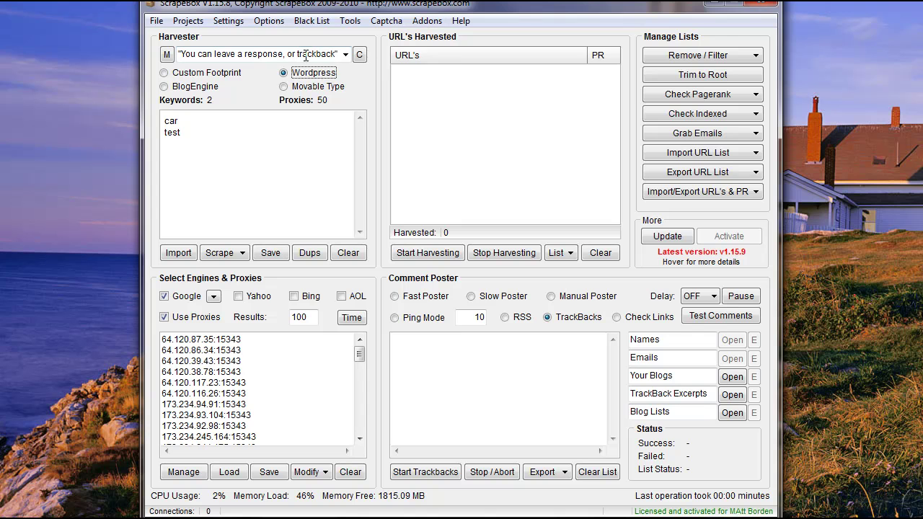
{"action": "double_click", "coordinate": [306, 55]}
{"action": "left_click", "coordinate": [337, 53]}
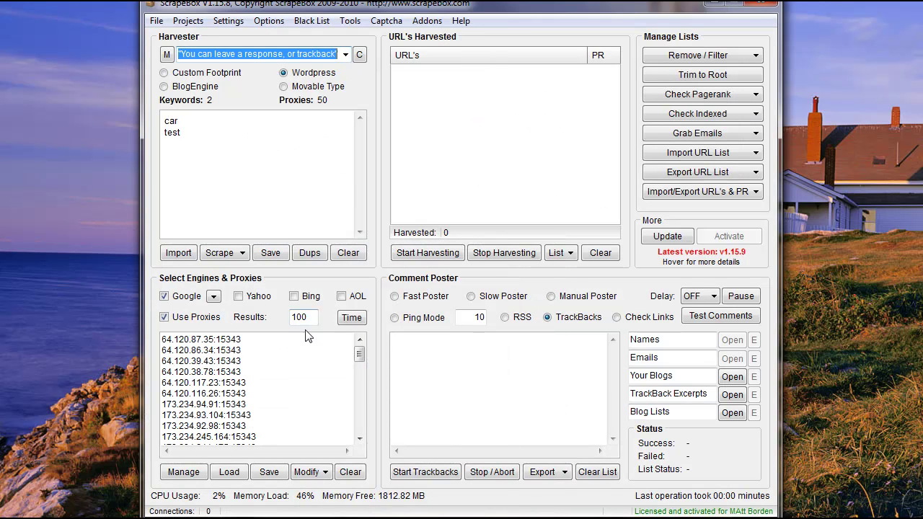
{"action": "left_click", "coordinate": [403, 259]}
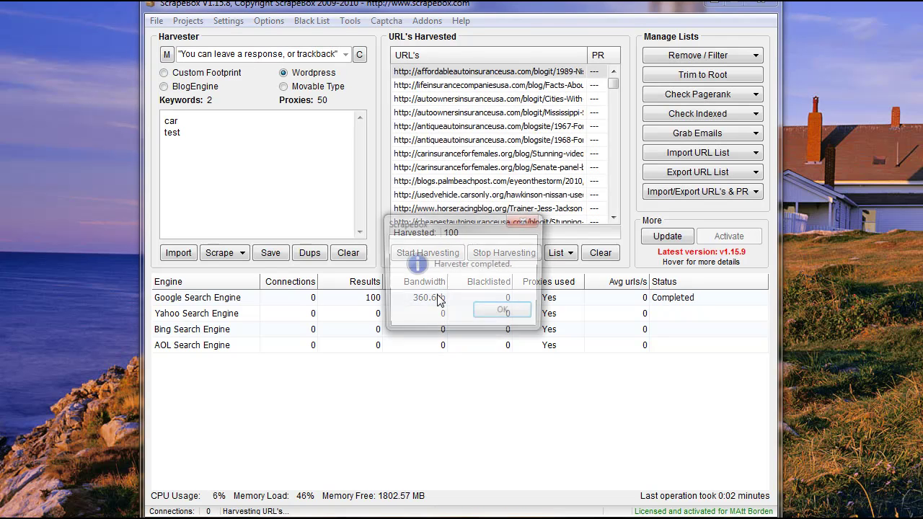
{"action": "left_click", "coordinate": [515, 311]}
{"action": "left_click", "coordinate": [516, 311]}
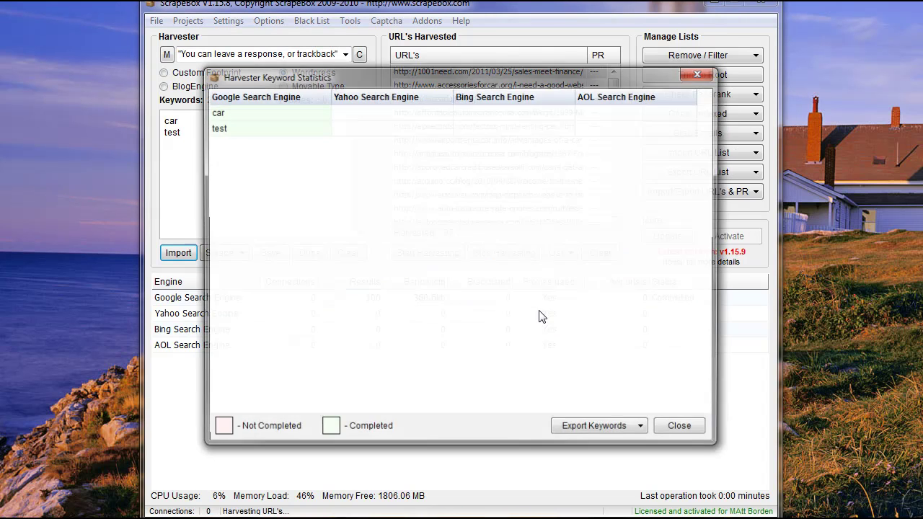
{"action": "left_click", "coordinate": [683, 429]}
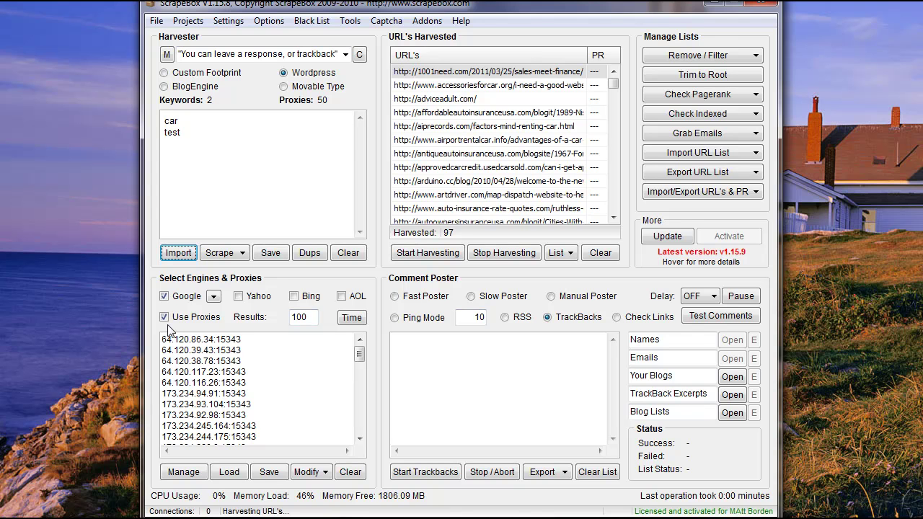
Set the maximum connections for Send Trackbacks to 50 and apply the change
{"action": "left_click", "coordinate": [228, 21]}
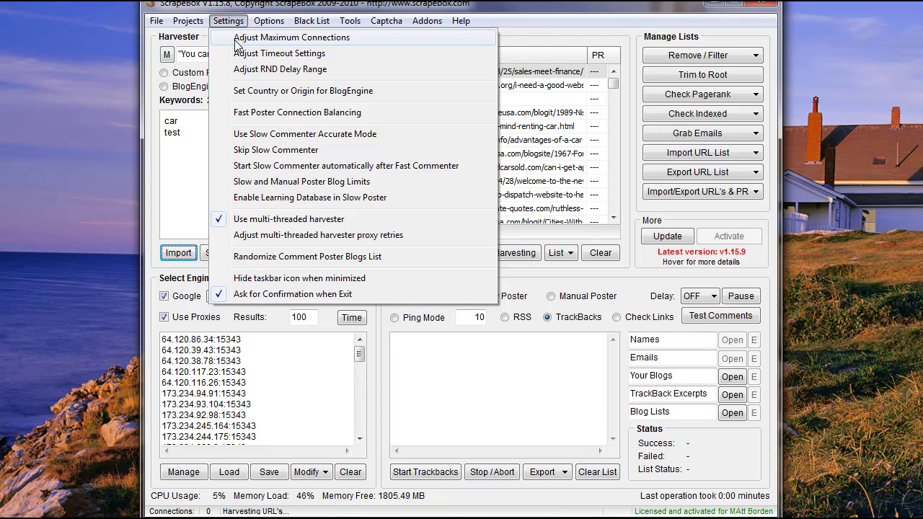
{"action": "left_click", "coordinate": [238, 40]}
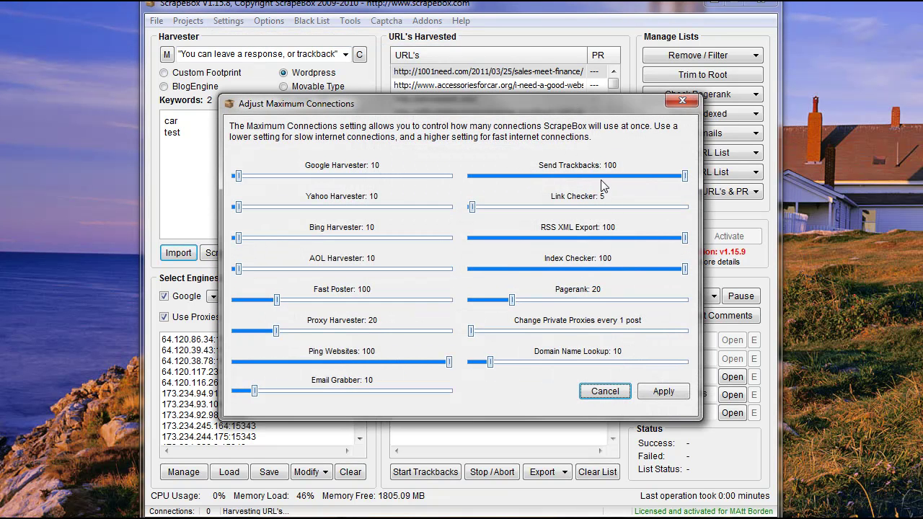
{"action": "left_click_drag", "start_coordinate": [683, 180], "coordinate": [577, 191]}
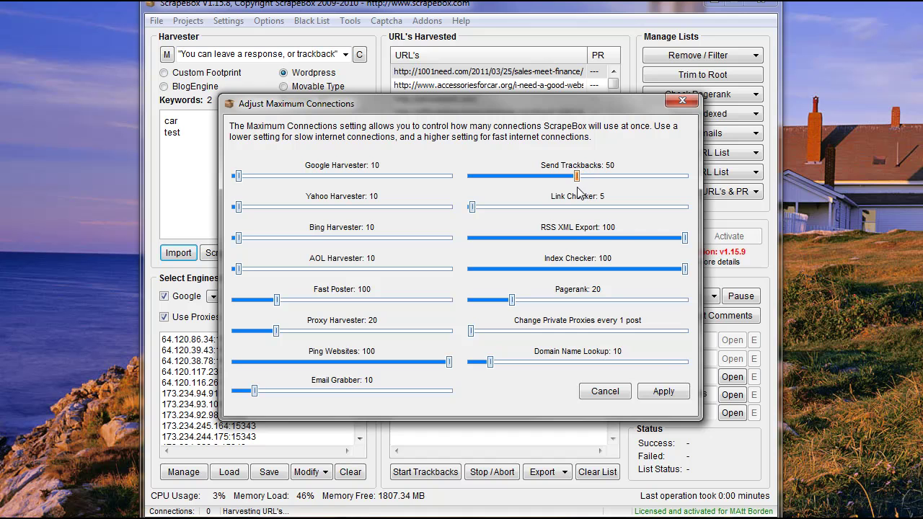
{"action": "left_click", "coordinate": [661, 393]}
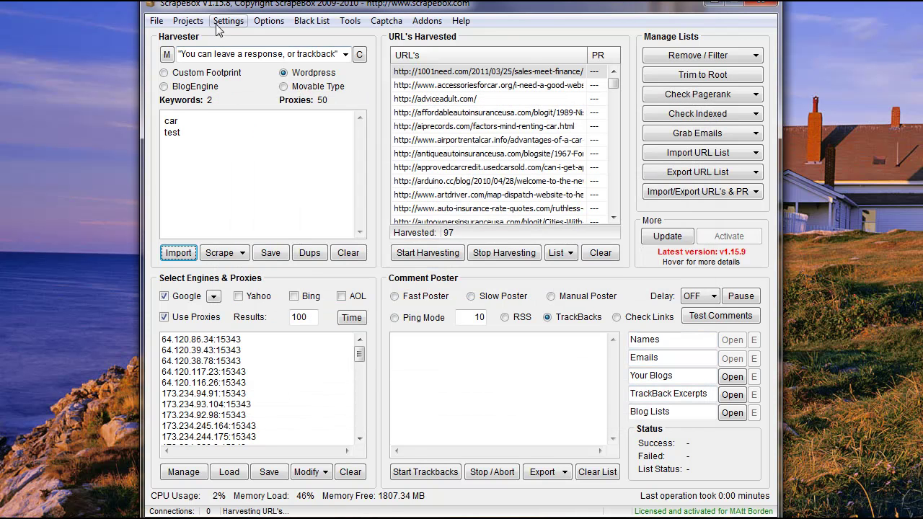
{"action": "left_click", "coordinate": [228, 21]}
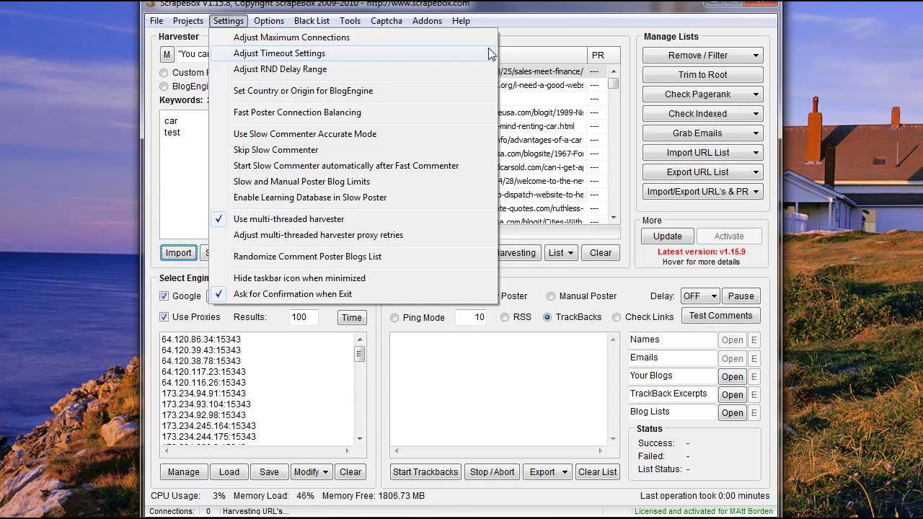
{"action": "left_click", "coordinate": [562, 31]}
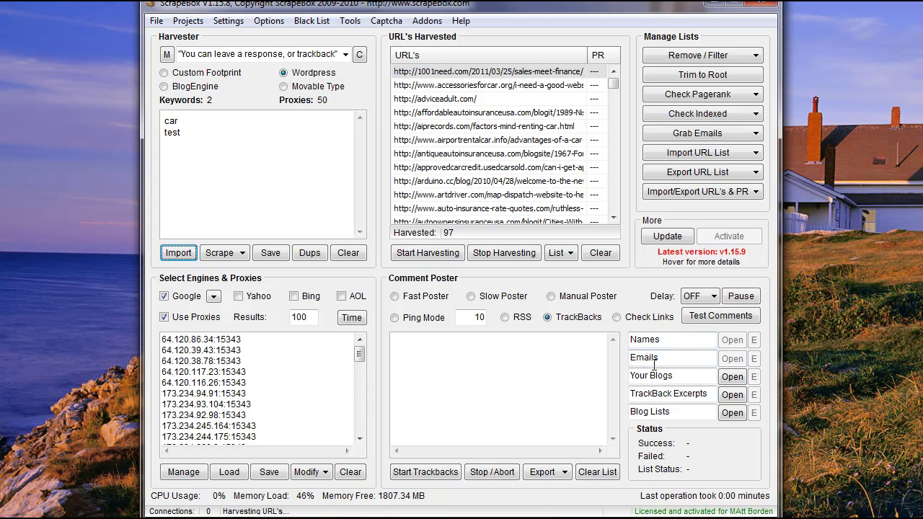
{"action": "left_click_drag", "start_coordinate": [688, 378], "coordinate": [629, 377]}
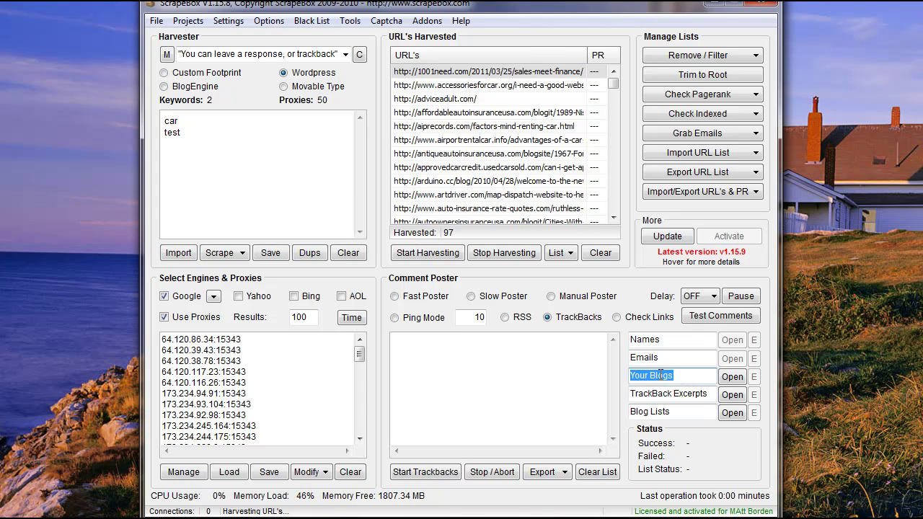
{"action": "left_click", "coordinate": [696, 394]}
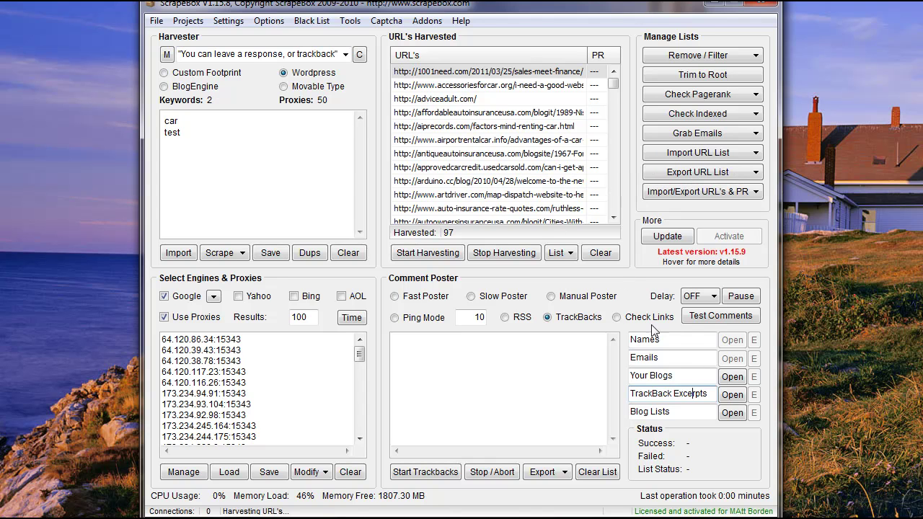
Start loading the Your Blogs list and browse to the Trackbacks folder inside ScrapeBox 1
{"action": "left_click", "coordinate": [732, 378]}
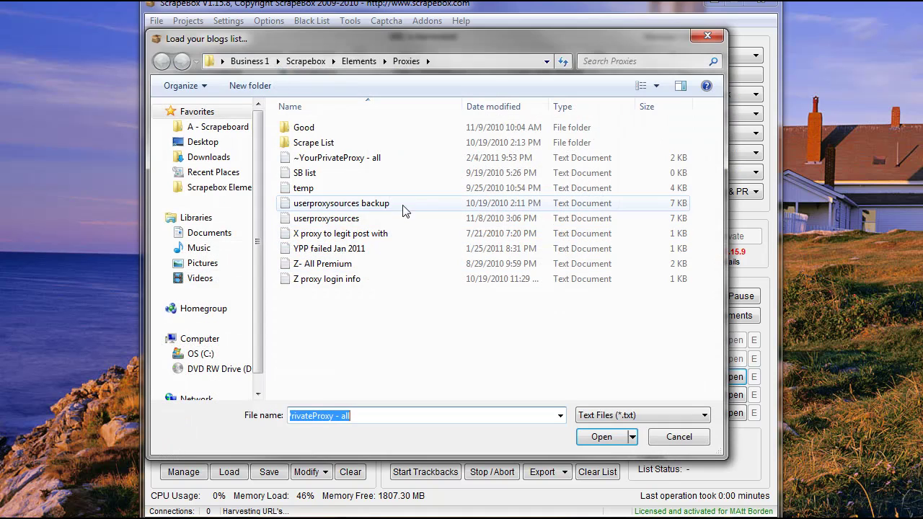
{"action": "left_click", "coordinate": [306, 60]}
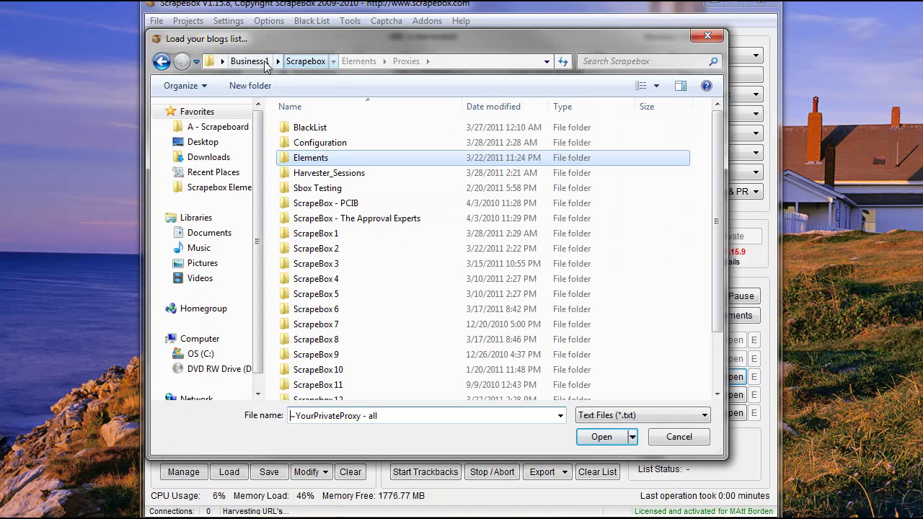
{"action": "left_click", "coordinate": [332, 236]}
{"action": "double_click", "coordinate": [332, 236]}
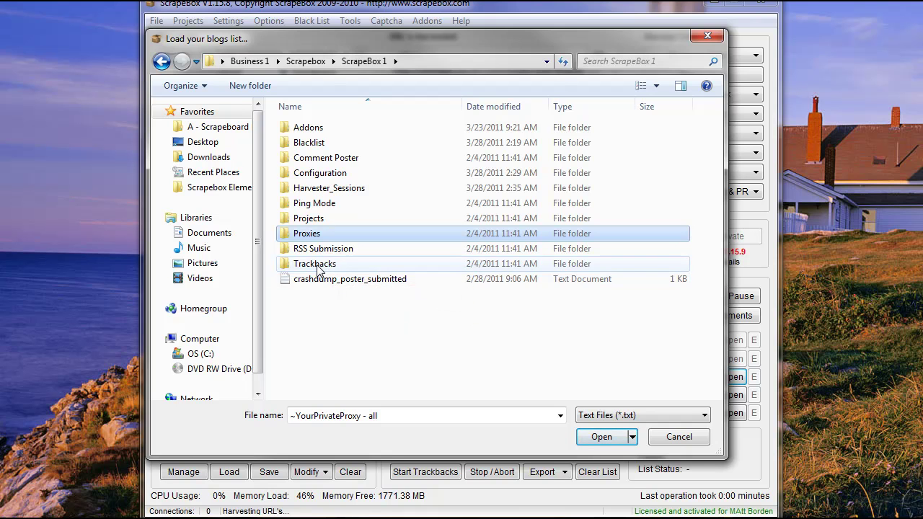
{"action": "double_click", "coordinate": [318, 266]}
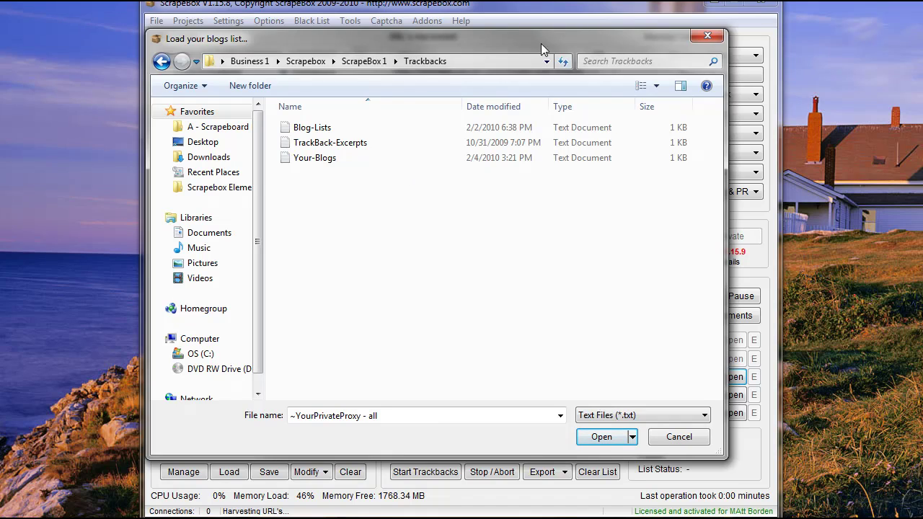
{"action": "left_click_drag", "start_coordinate": [541, 43], "coordinate": [381, 42]}
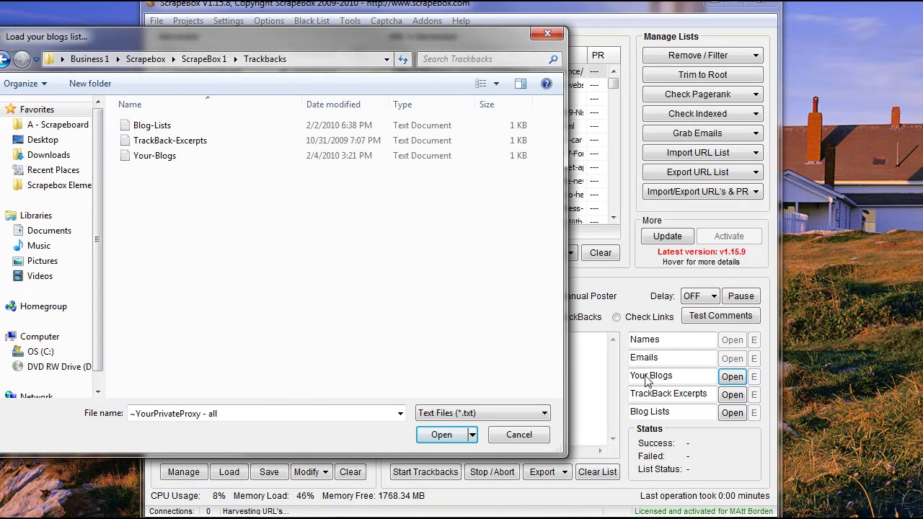
Open the Your-Blogs text file in Notepad and replace the first blog title with "This is my website about blue wigets"
{"action": "left_click", "coordinate": [163, 159]}
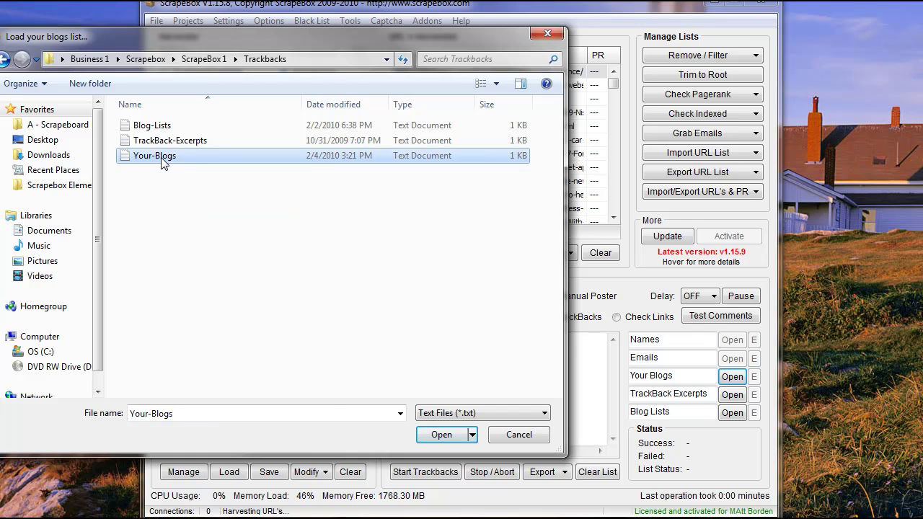
{"action": "right_click", "coordinate": [162, 160]}
{"action": "left_click", "coordinate": [190, 220]}
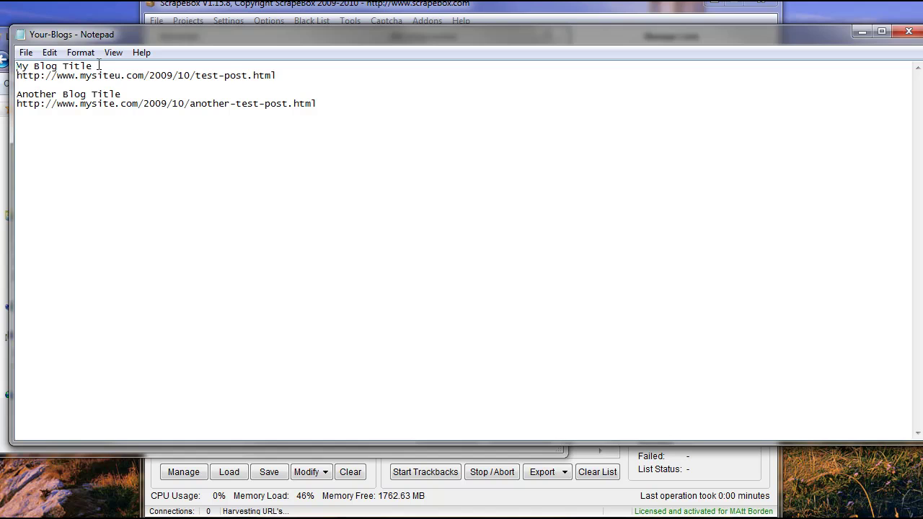
{"action": "left_click_drag", "start_coordinate": [97, 66], "coordinate": [15, 66]}
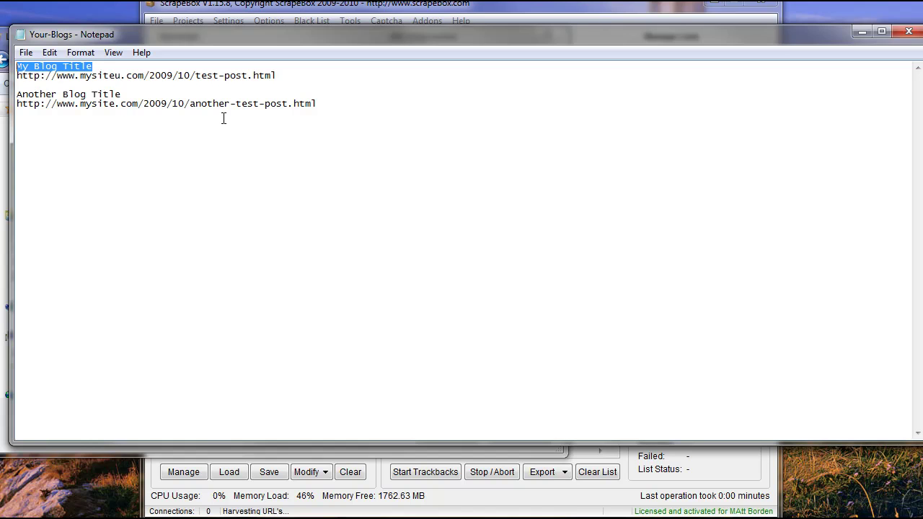
{"action": "type", "text": "This i"}
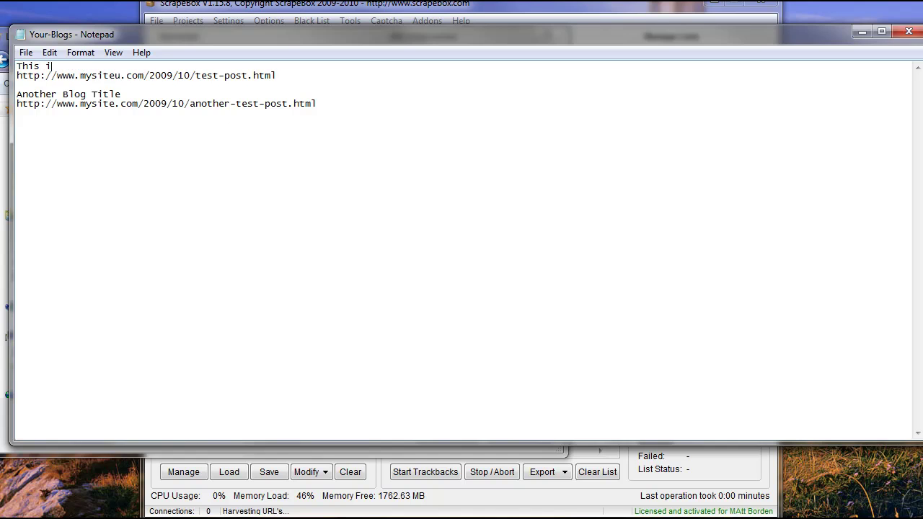
{"action": "type", "text": "s my website about blu"}
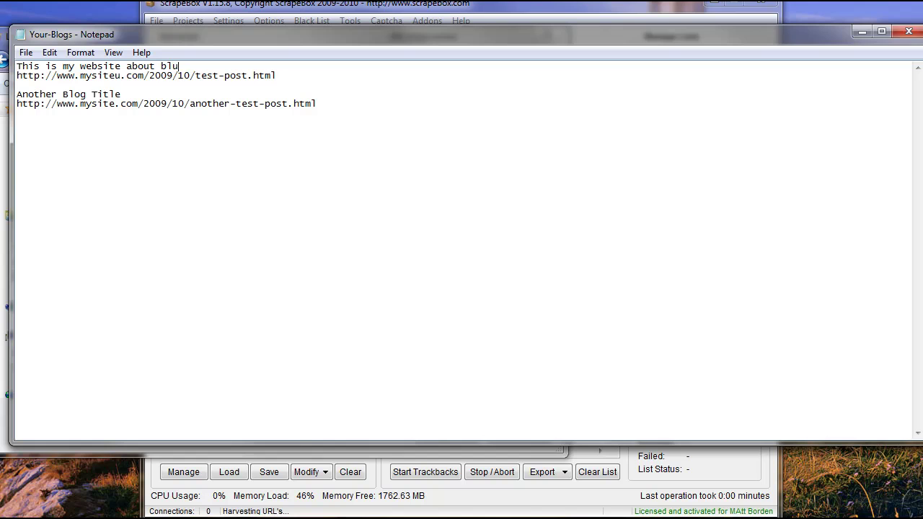
{"action": "type", "text": "dwidgets"}
{"action": "left_click", "coordinate": [207, 65]}
{"action": "key", "text": "BackSpace"}
{"action": "double_click", "coordinate": [225, 67]}
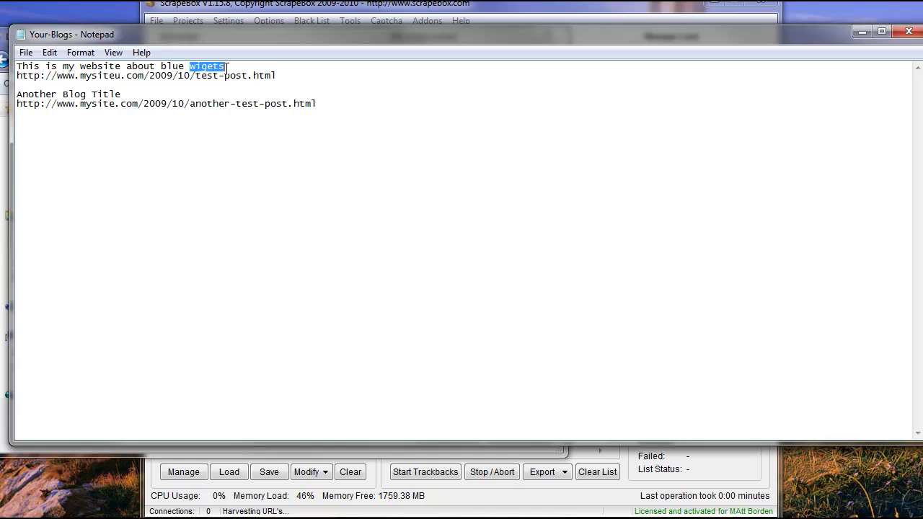
{"action": "left_click", "coordinate": [276, 75]}
{"action": "left_click_drag", "start_coordinate": [276, 75], "coordinate": [83, 81]}
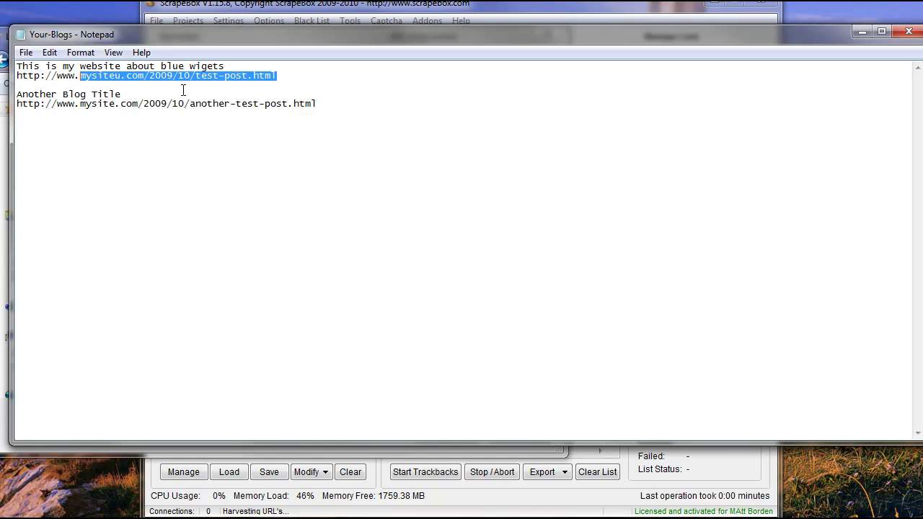
{"action": "type", "text": "blue"}
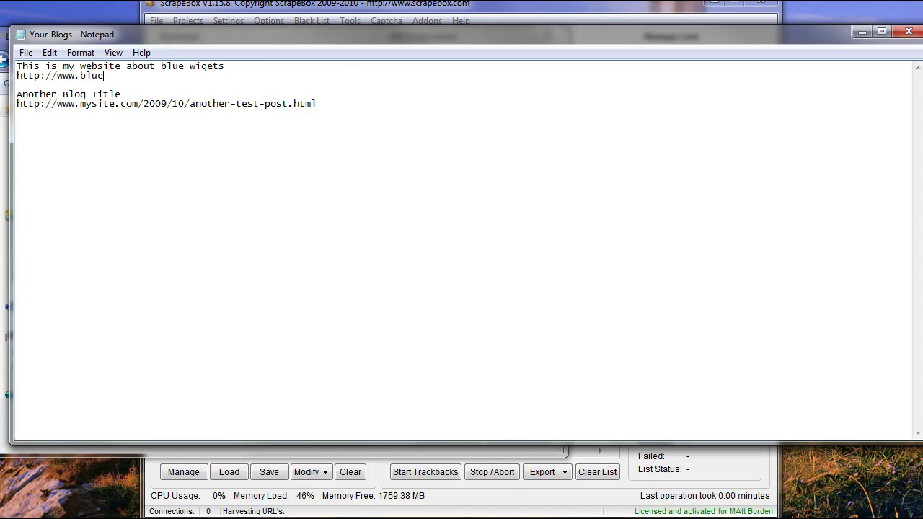
{"action": "type", "text": "wigetsarecool.com"}
Examine how the title and URL lines of the first blog entry are laid out above the second entry
{"action": "left_click", "coordinate": [120, 103]}
{"action": "left_click", "coordinate": [212, 75]}
{"action": "key", "text": "shift+Home"}
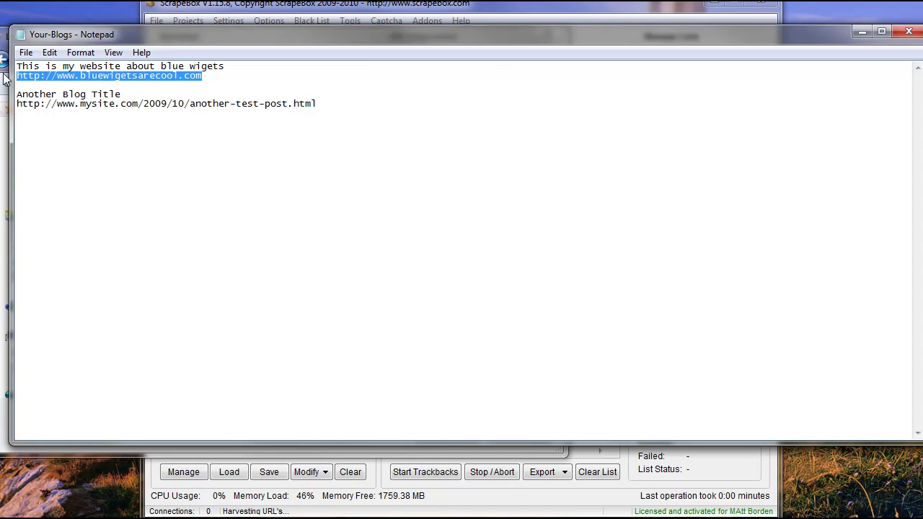
{"action": "double_click", "coordinate": [84, 66]}
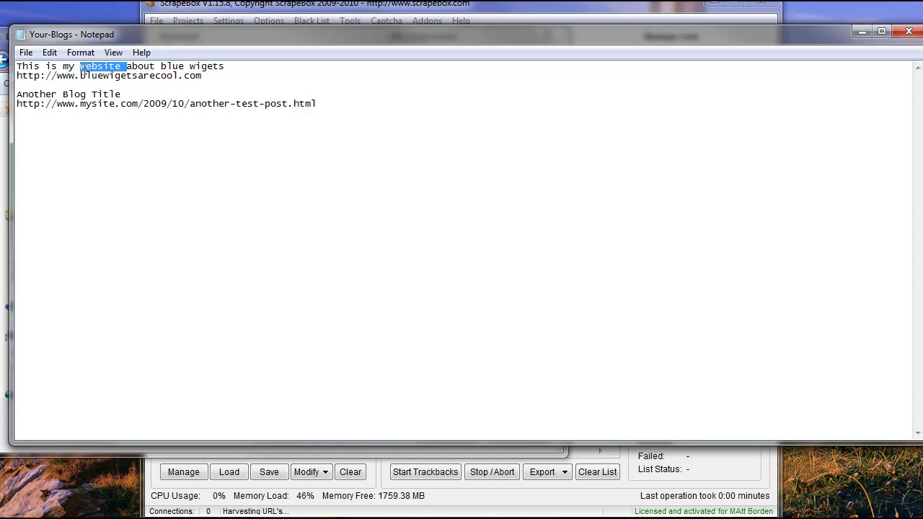
{"action": "left_click_drag", "start_coordinate": [20, 69], "coordinate": [120, 67]}
{"action": "left_click", "coordinate": [226, 67]}
{"action": "left_click", "coordinate": [18, 67]}
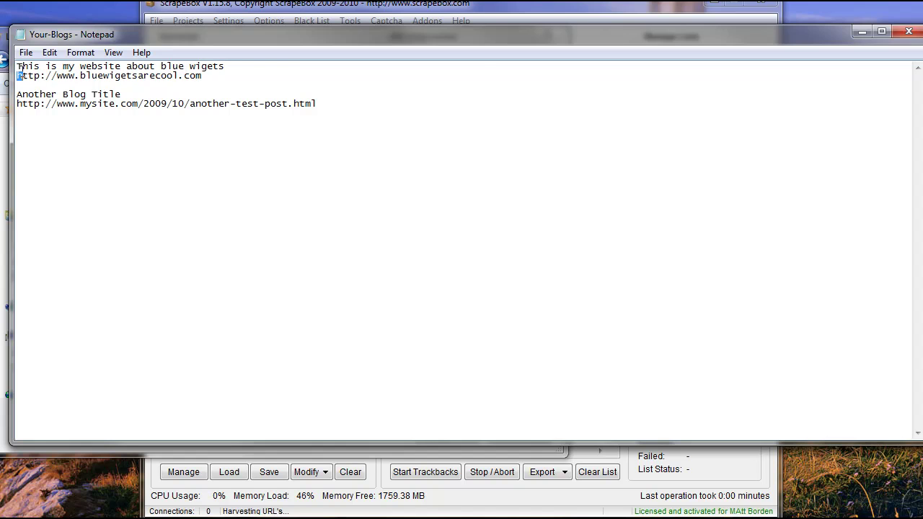
{"action": "key", "text": "shift+End"}
{"action": "left_click", "coordinate": [221, 77]}
{"action": "left_click_drag", "start_coordinate": [221, 76], "coordinate": [4, 78]}
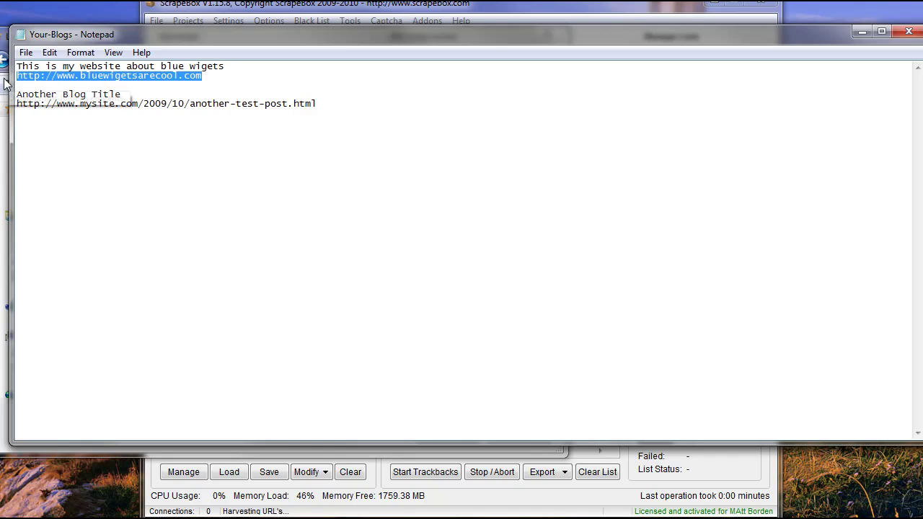
{"action": "left_click", "coordinate": [147, 97]}
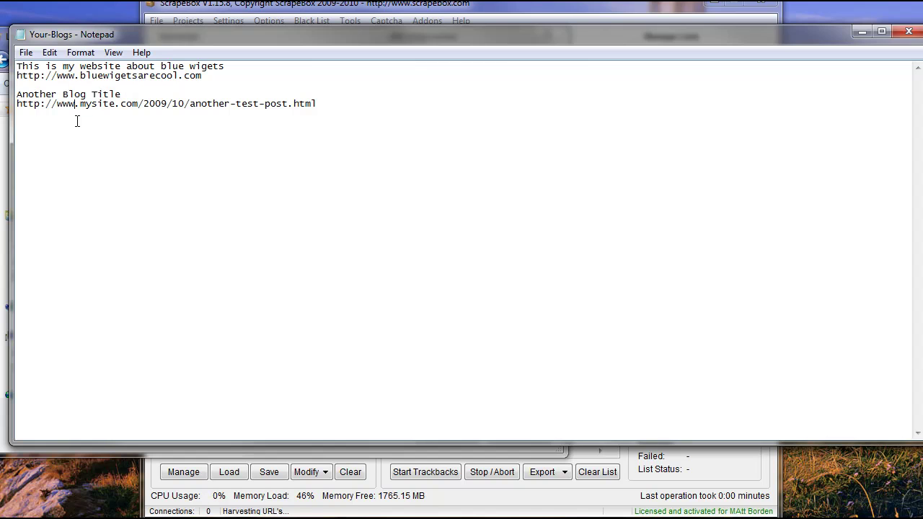
Close the edited text file with its changes saved and load Your-Blogs as the blogs list
{"action": "left_click", "coordinate": [909, 31]}
{"action": "left_click", "coordinate": [429, 289]}
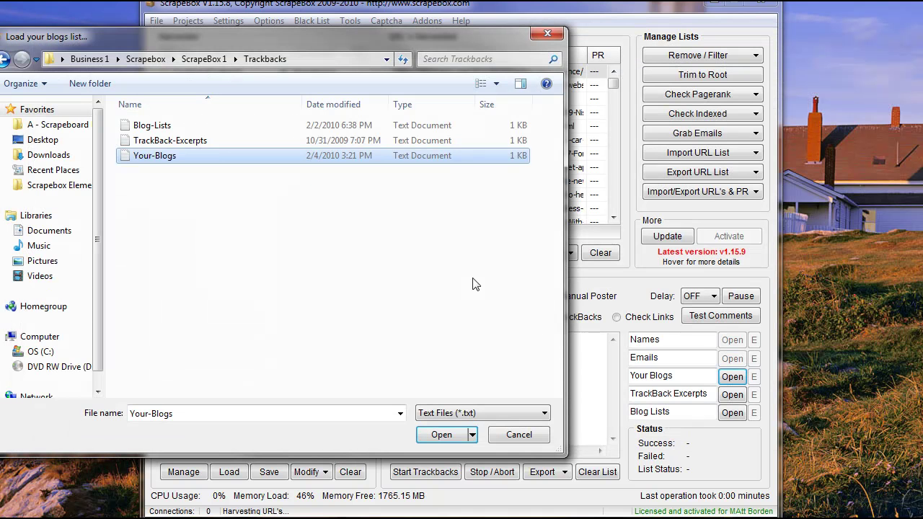
{"action": "double_click", "coordinate": [171, 160]}
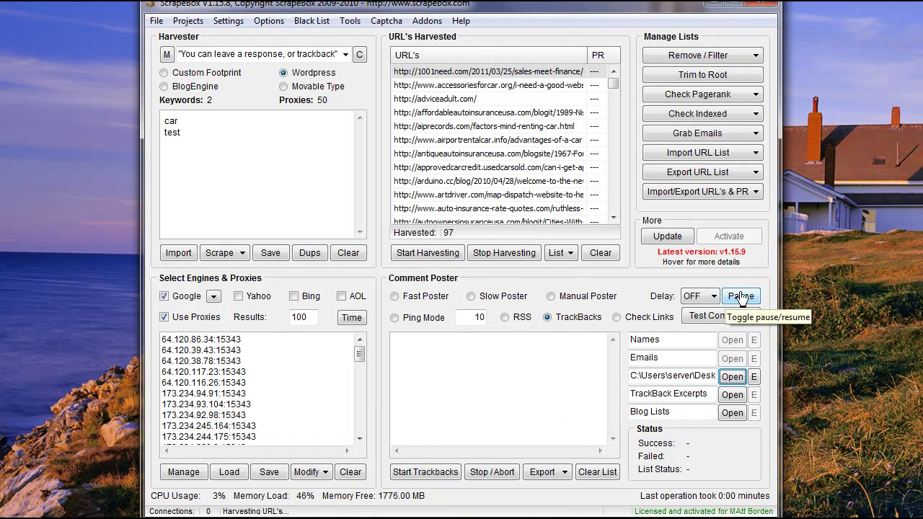
Open the TrackBack-Excerpts text file in Notepad while choosing the excerpts, and examine its title and excerpt pairs and the {great|good} spin syntax
{"action": "left_click", "coordinate": [732, 396]}
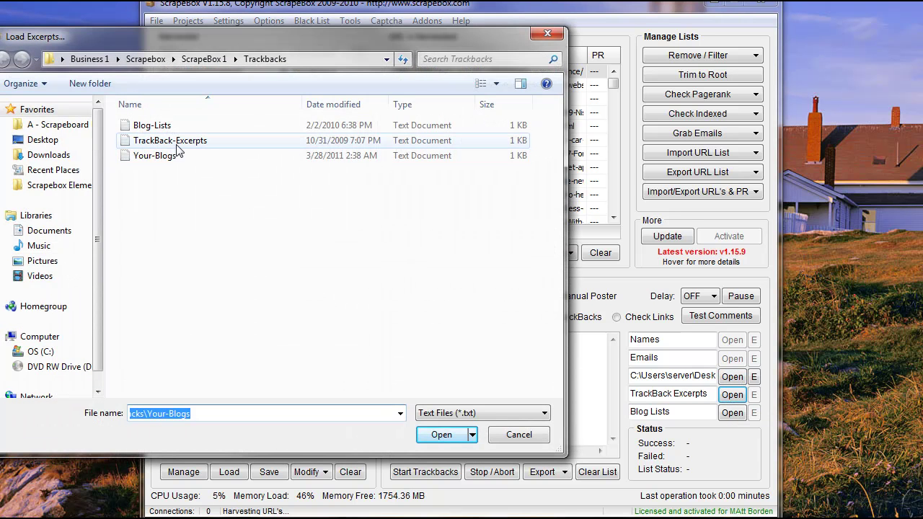
{"action": "right_click", "coordinate": [194, 142]}
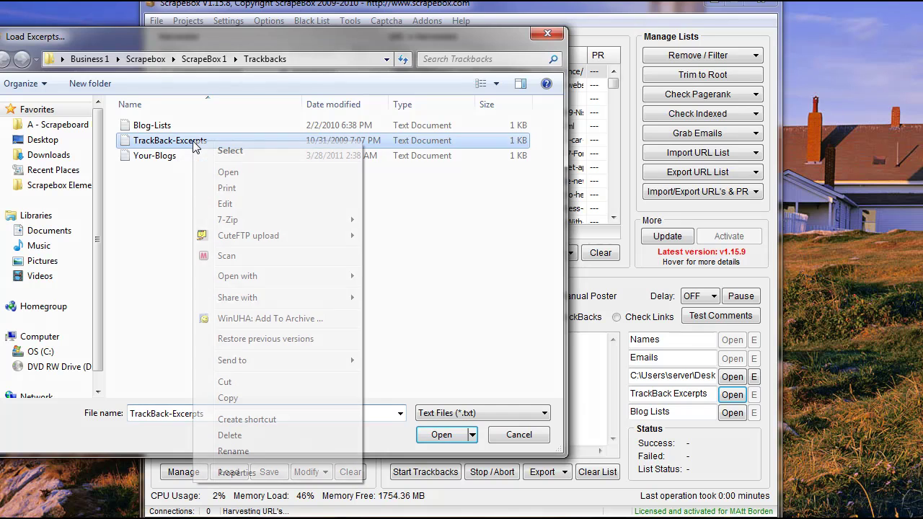
{"action": "left_click", "coordinate": [229, 205]}
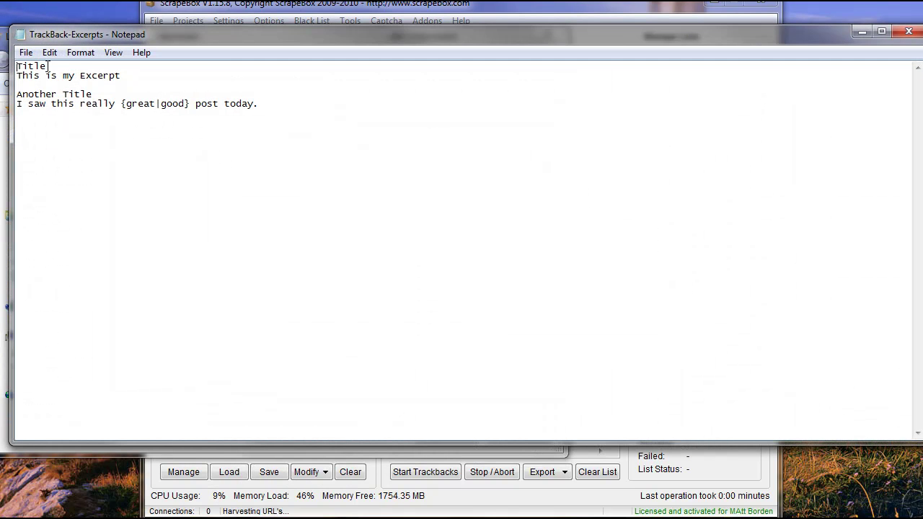
{"action": "double_click", "coordinate": [48, 65]}
{"action": "left_click", "coordinate": [76, 75]}
{"action": "double_click", "coordinate": [58, 75]}
{"action": "left_click", "coordinate": [58, 75]}
{"action": "left_click_drag", "start_coordinate": [120, 104], "coordinate": [191, 103]}
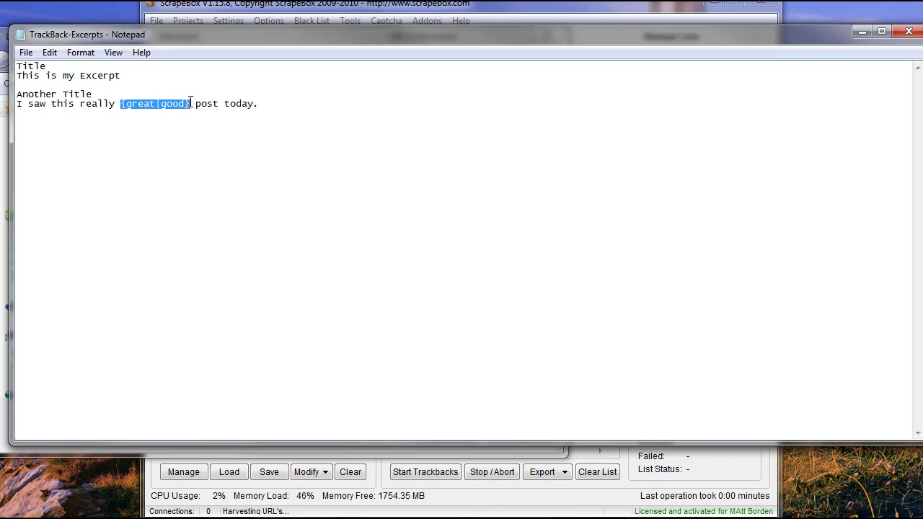
{"action": "left_click", "coordinate": [261, 108]}
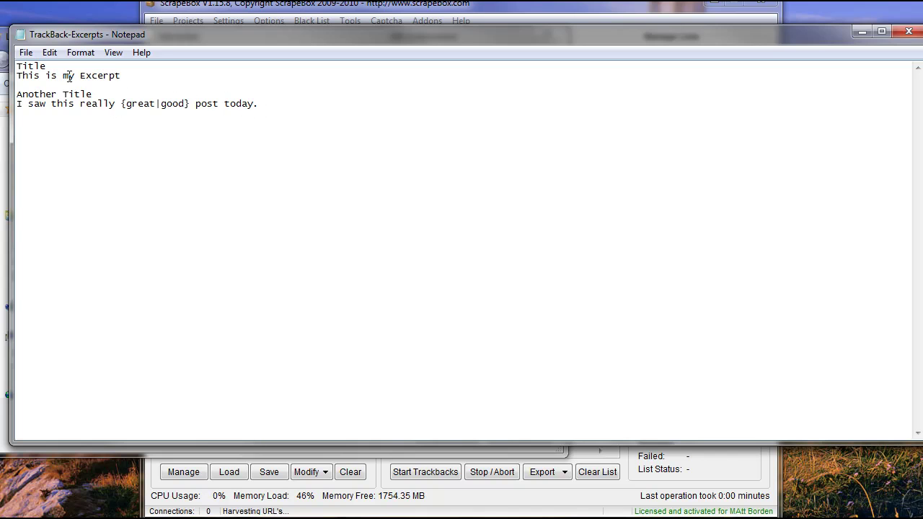
Leave the open excerpts text file and load TrackBack-Excerpts as the trackback excerpts file
{"action": "left_click_drag", "start_coordinate": [63, 95], "coordinate": [73, 104]}
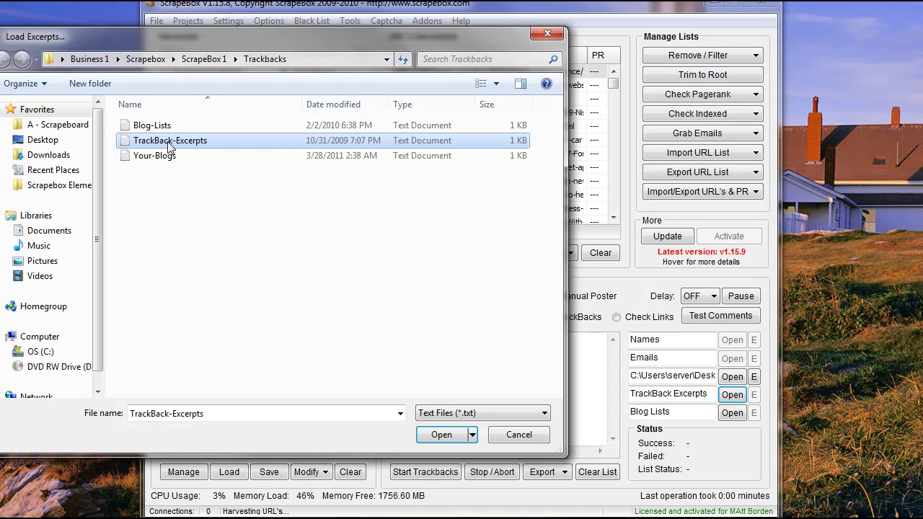
{"action": "double_click", "coordinate": [274, 148]}
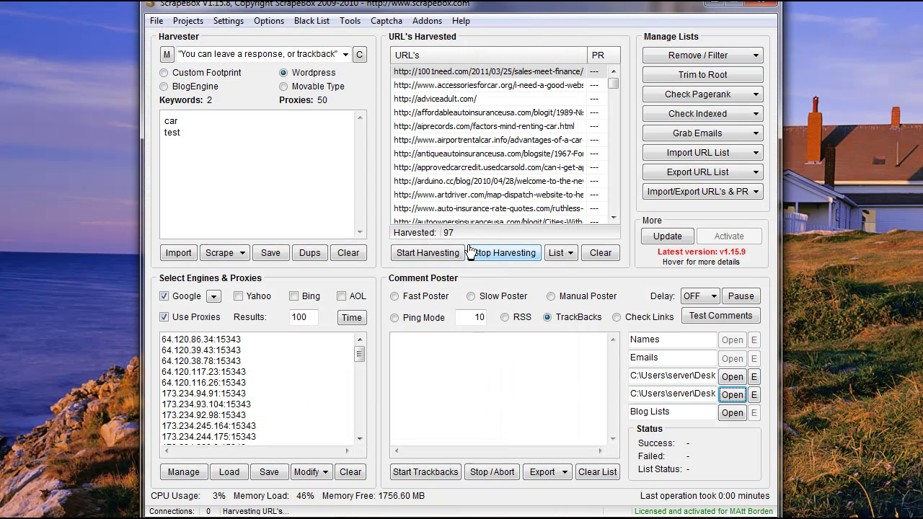
Transfer the harvested URLs to the blogs list for trackbacks, leaving the file selection for that list cancelled
{"action": "left_click", "coordinate": [560, 253]}
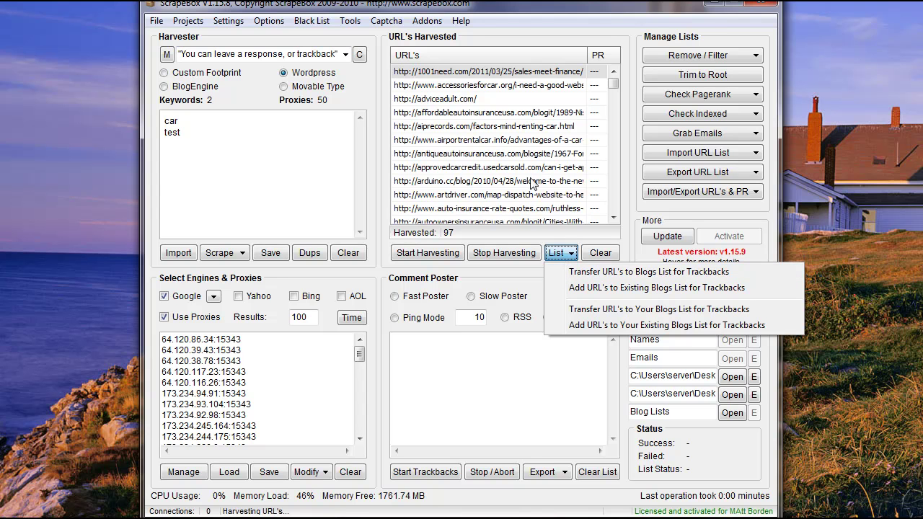
{"action": "left_click", "coordinate": [579, 273]}
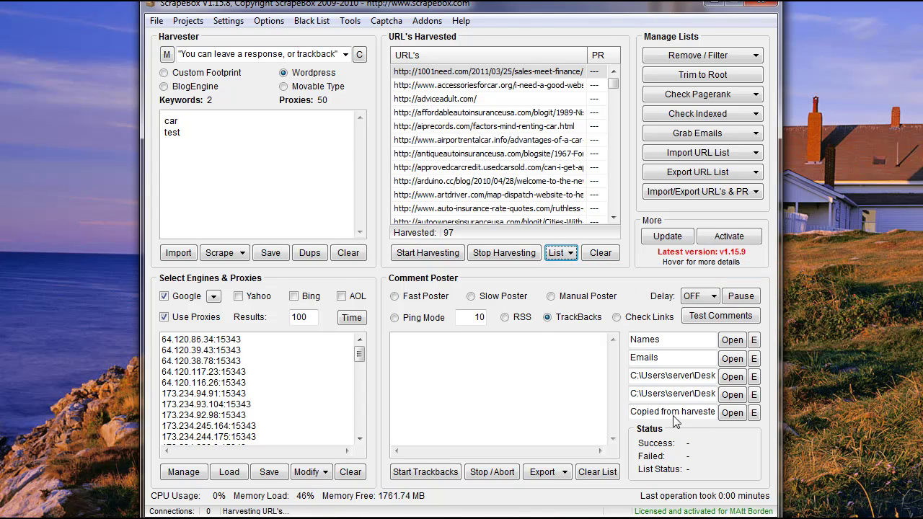
{"action": "left_click", "coordinate": [532, 313]}
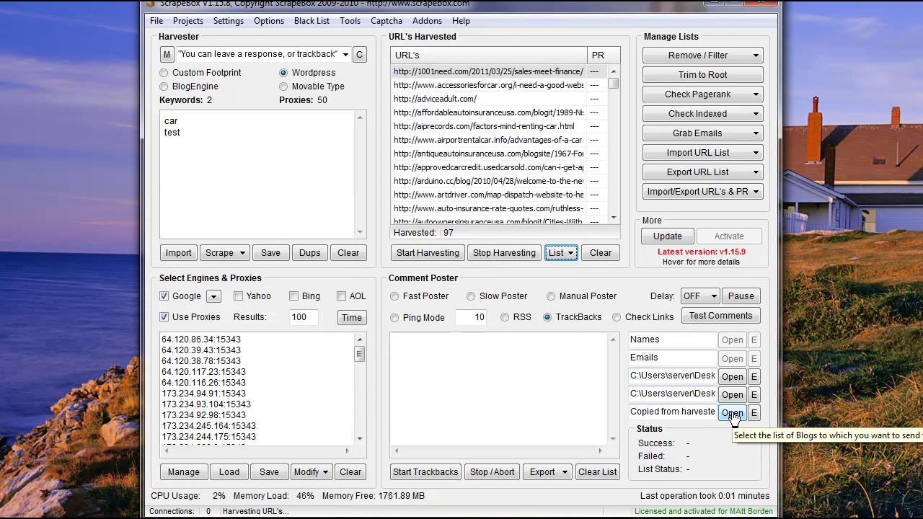
{"action": "left_click", "coordinate": [732, 414]}
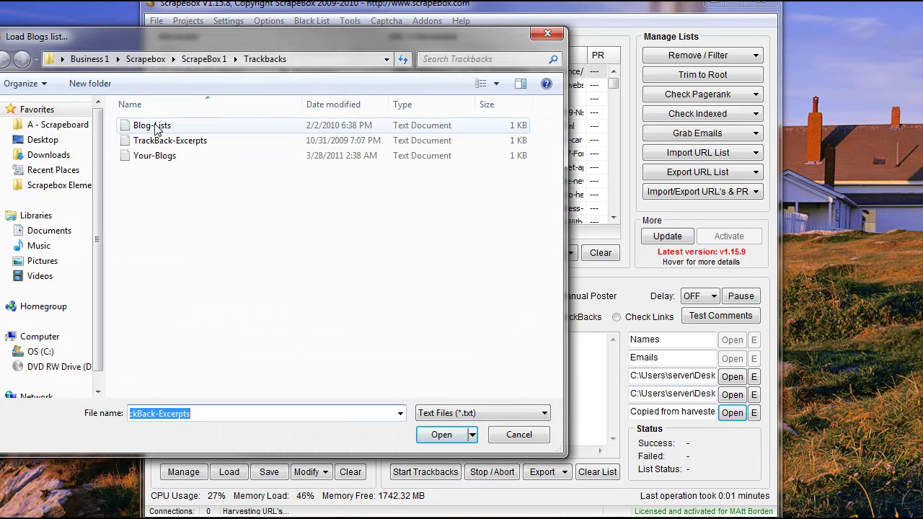
{"action": "left_click", "coordinate": [537, 434]}
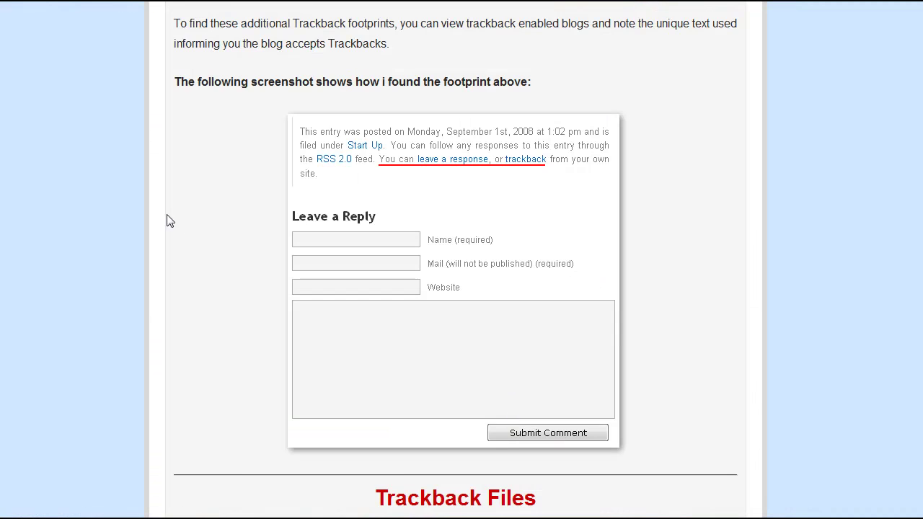
Review the web guide's Trackback Files section and compare its Your-Blogs.txt example with the Your-Blogs file in the ScrapeBox Trackbacks folder
{"action": "scroll", "coordinate": [168, 221], "scroll_direction": "down", "scroll_amount": 7}
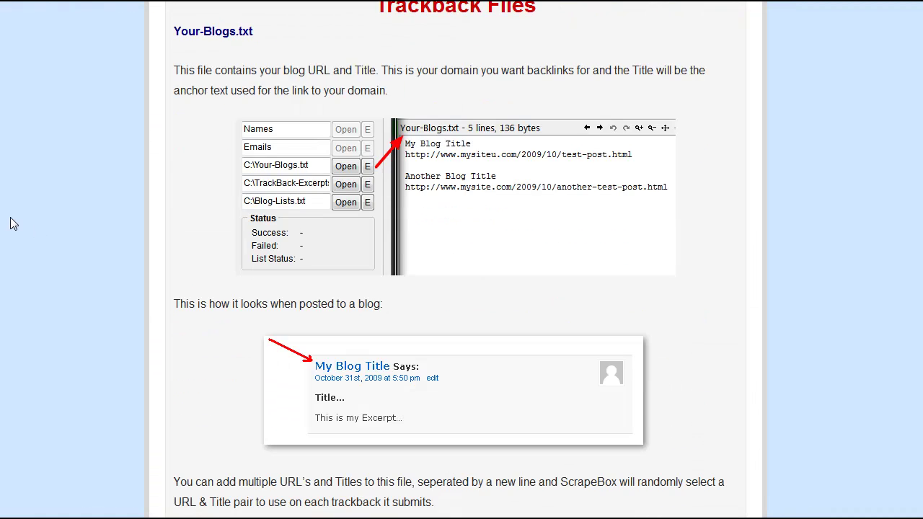
{"action": "scroll", "coordinate": [10, 217], "scroll_direction": "down", "scroll_amount": 2}
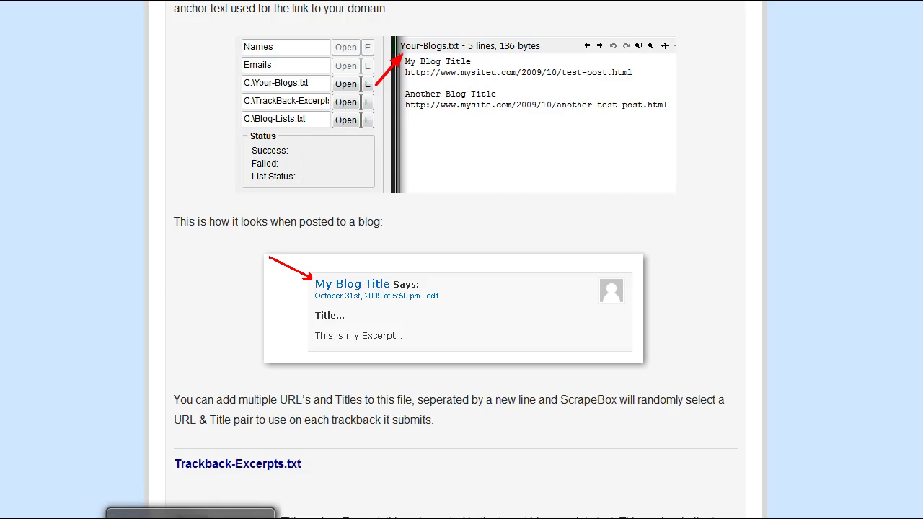
{"action": "left_click", "coordinate": [371, 516]}
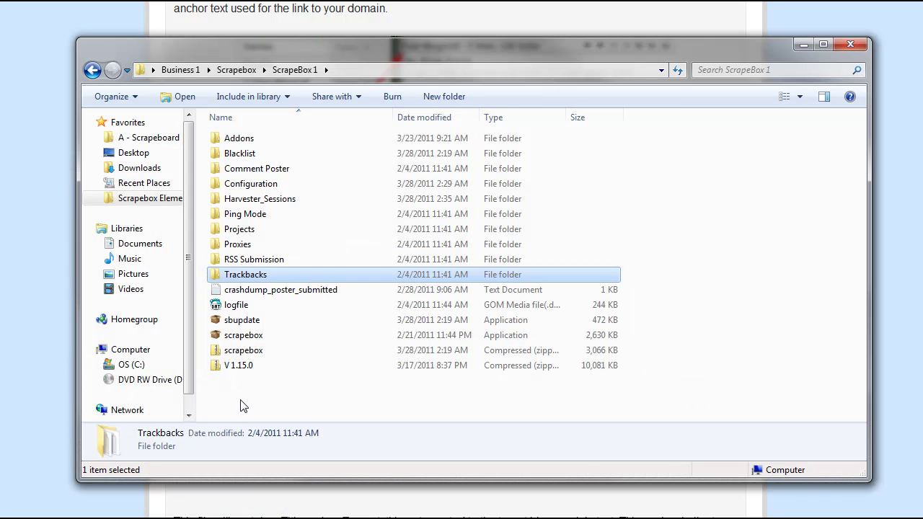
{"action": "double_click", "coordinate": [256, 275]}
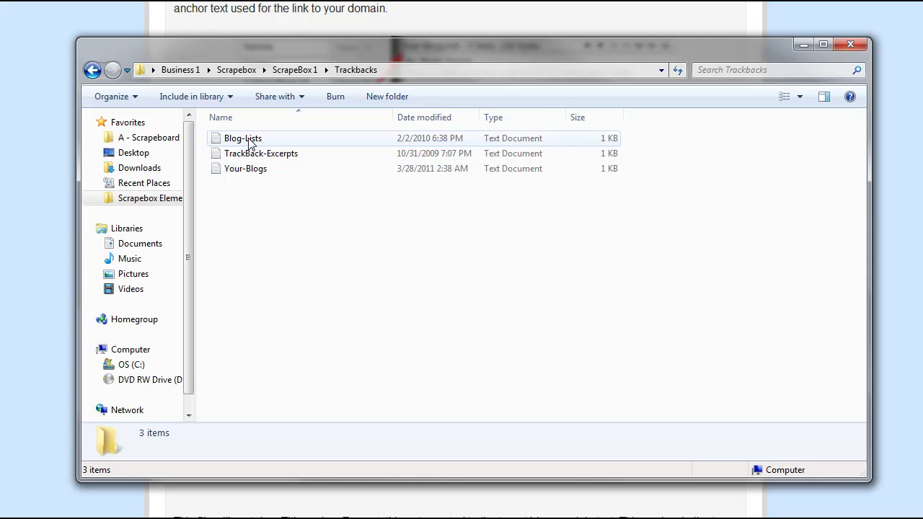
{"action": "double_click", "coordinate": [249, 170]}
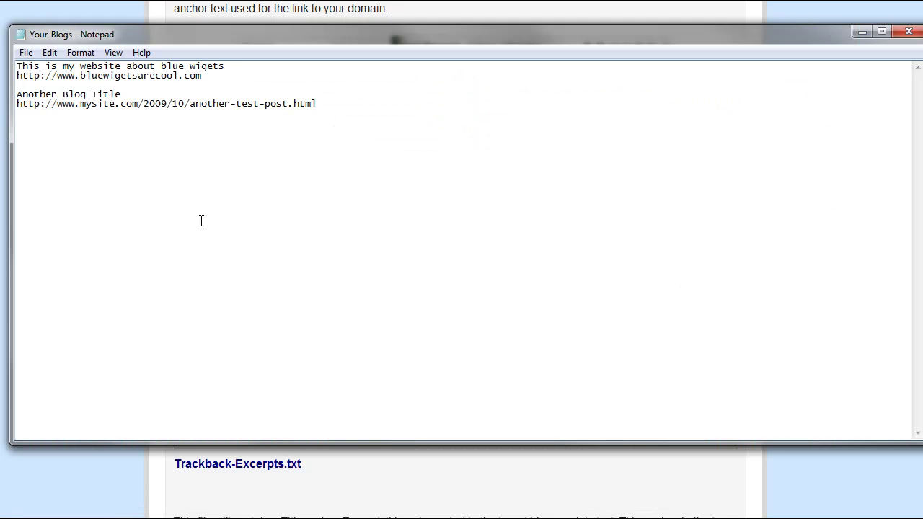
{"action": "left_click_drag", "start_coordinate": [229, 68], "coordinate": [16, 67]}
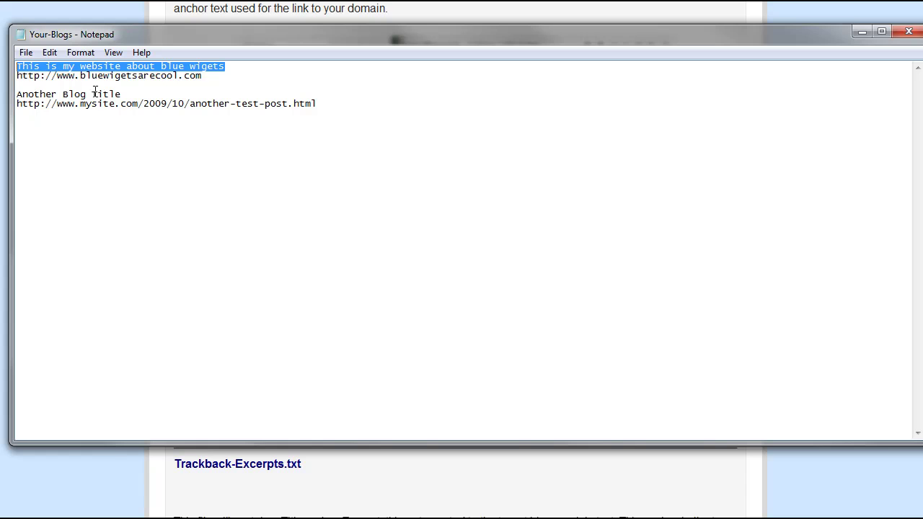
{"action": "left_click", "coordinate": [144, 76]}
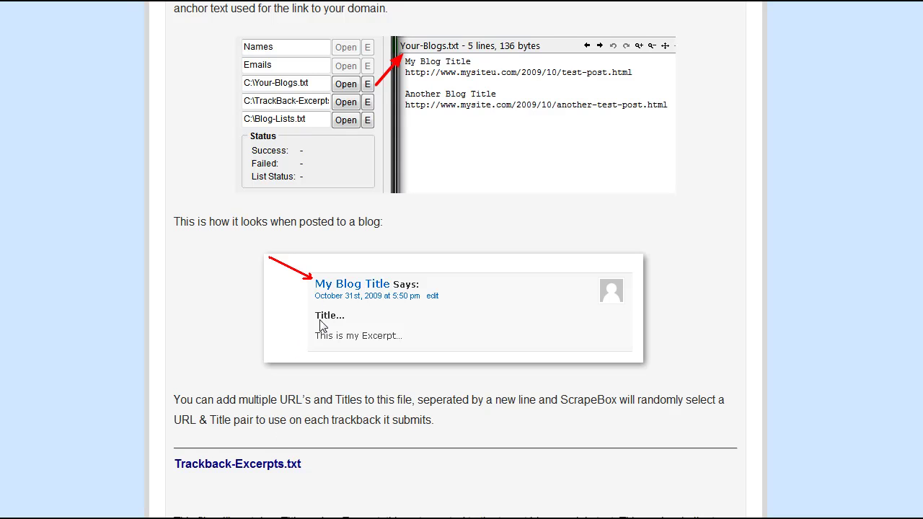
Compare the title and excerpt in the guide's posted comment example with the first entry of the TrackBack-Excerpts file
{"action": "left_click_drag", "start_coordinate": [308, 318], "coordinate": [332, 323]}
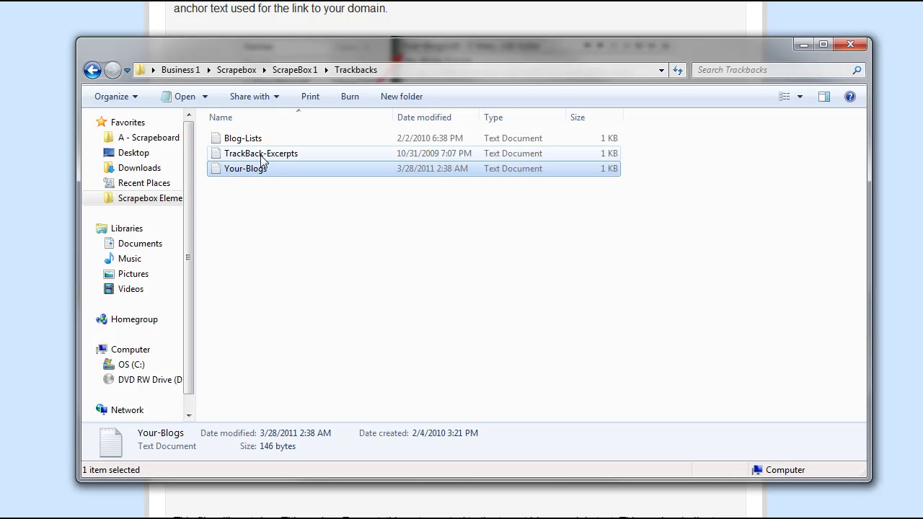
{"action": "double_click", "coordinate": [264, 155]}
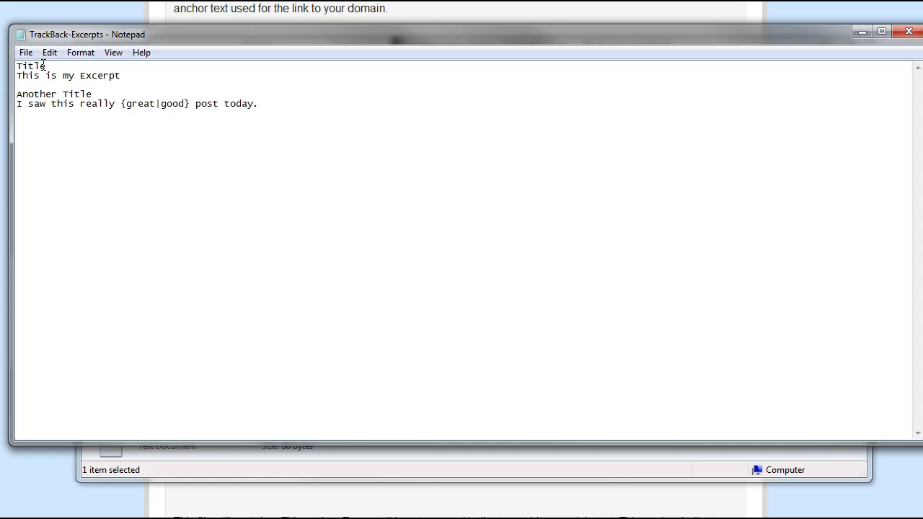
{"action": "double_click", "coordinate": [53, 76]}
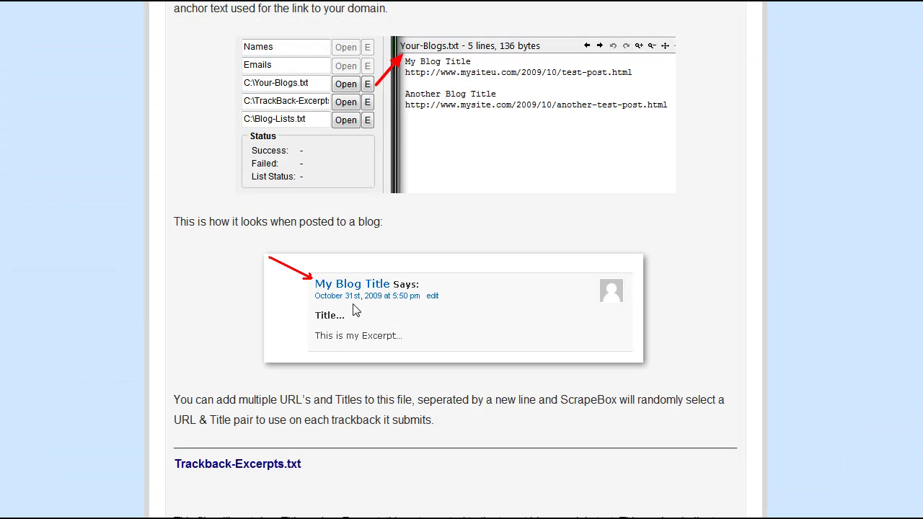
{"action": "scroll", "coordinate": [363, 318], "scroll_direction": "down", "scroll_amount": 2}
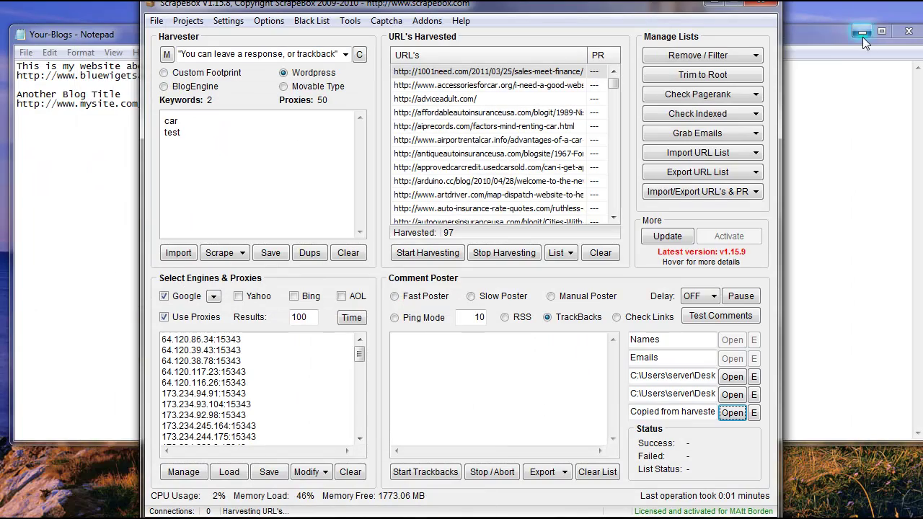
Return to ScrapeBox with Notepad minimized, run the trackback posting on the transferred blogs list, and dismiss the completion notice
{"action": "left_click", "coordinate": [863, 33]}
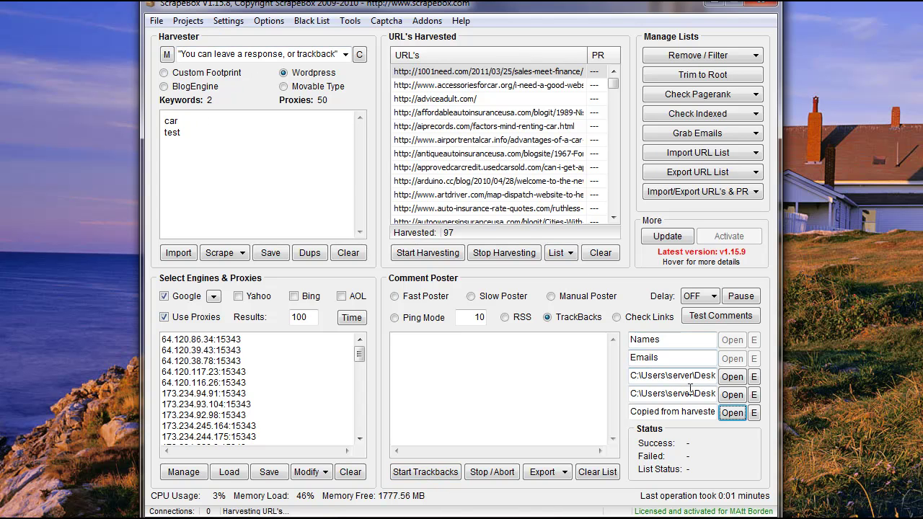
{"action": "left_click", "coordinate": [435, 472]}
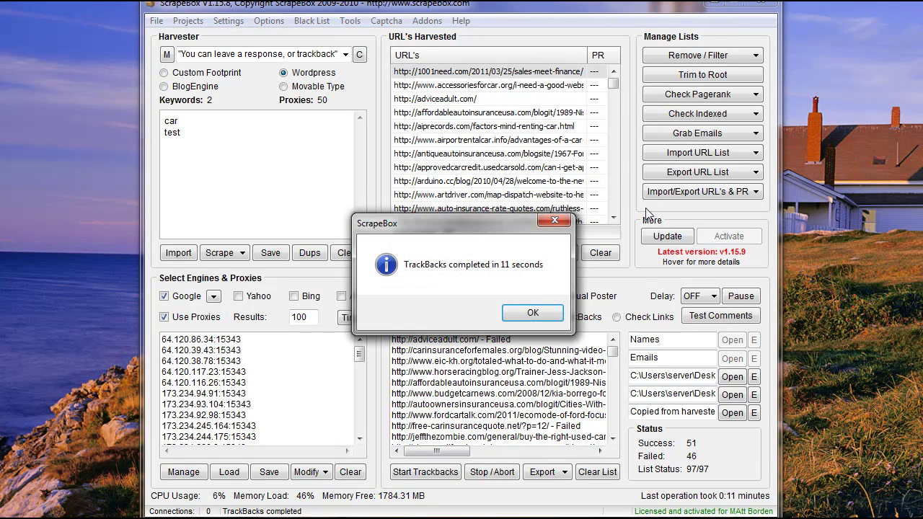
{"action": "left_click", "coordinate": [522, 319]}
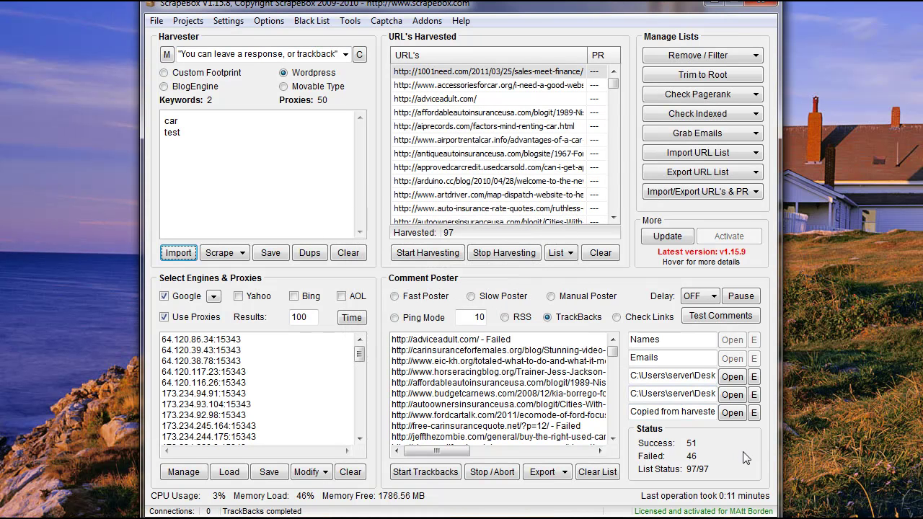